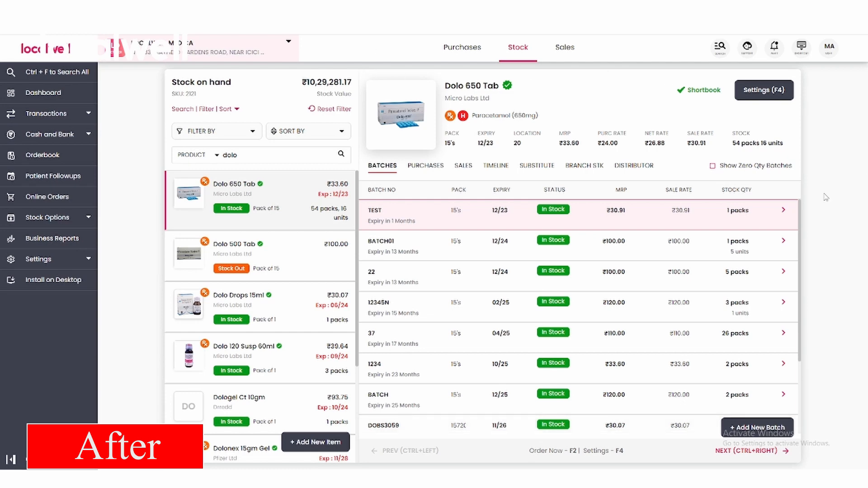
# Step: Review Dolo 650 Tab's purchases, sales, timeline, substitutes, branch stock and distributor details
pyautogui.click(423, 166)
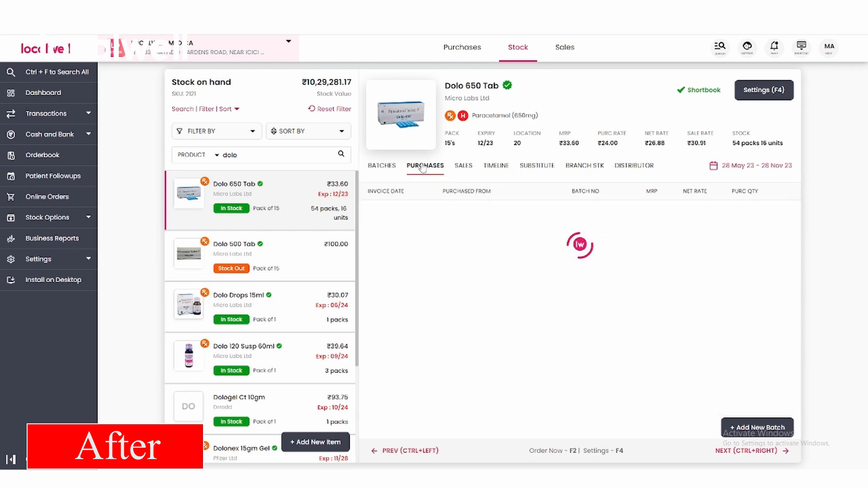
pyautogui.click(469, 167)
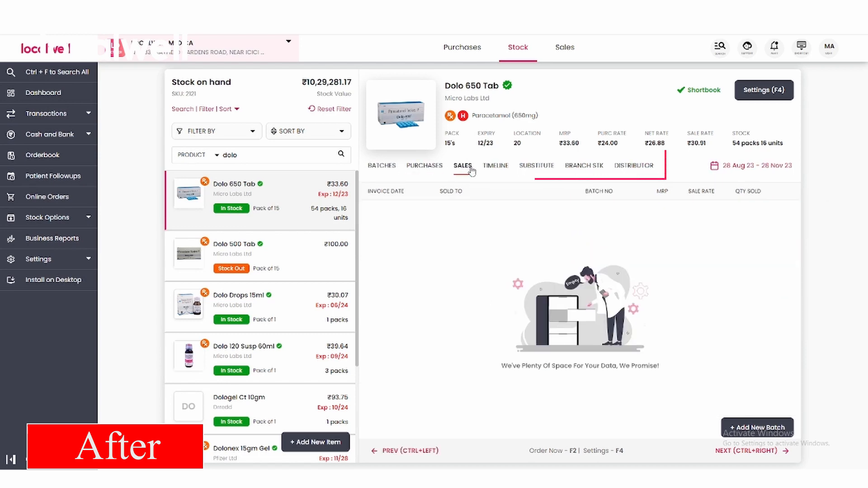
pyautogui.click(495, 169)
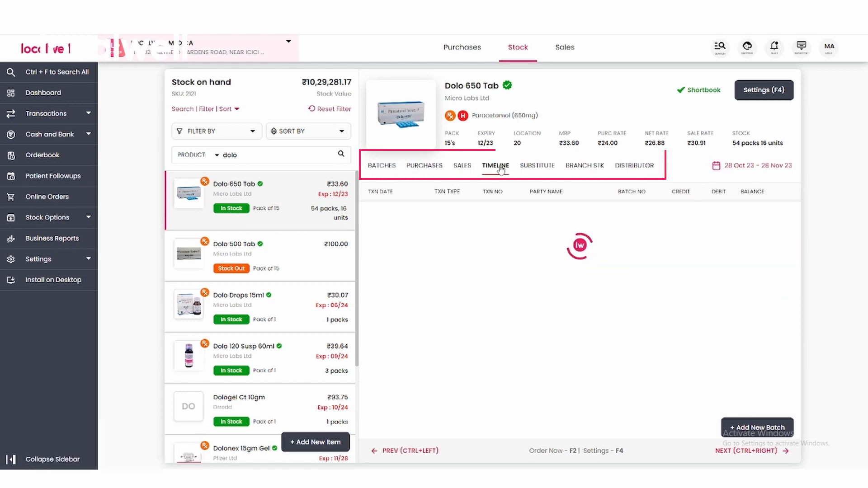
pyautogui.click(549, 171)
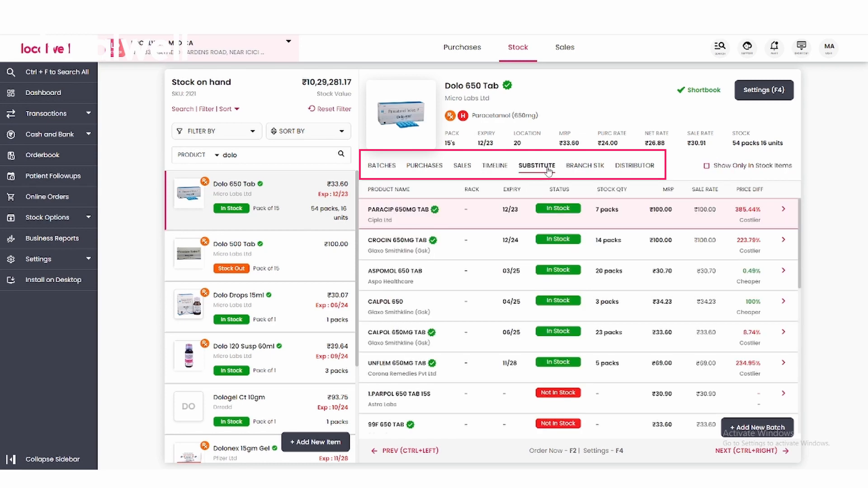
pyautogui.click(598, 171)
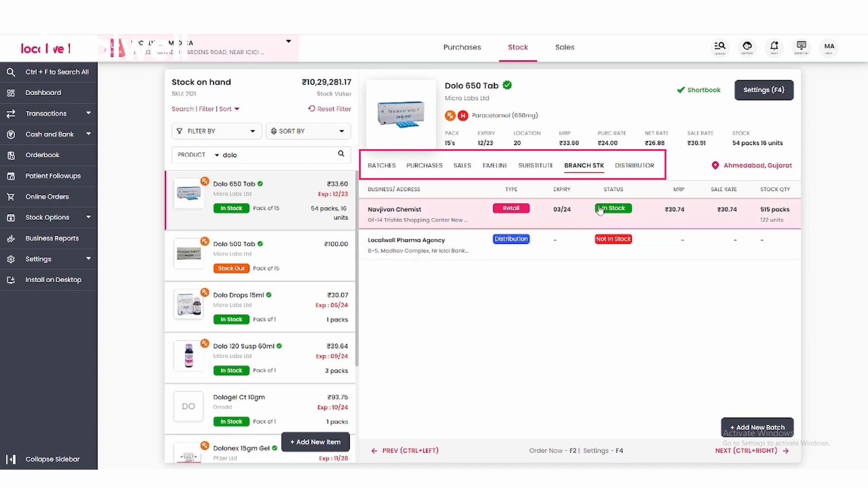
pyautogui.click(637, 171)
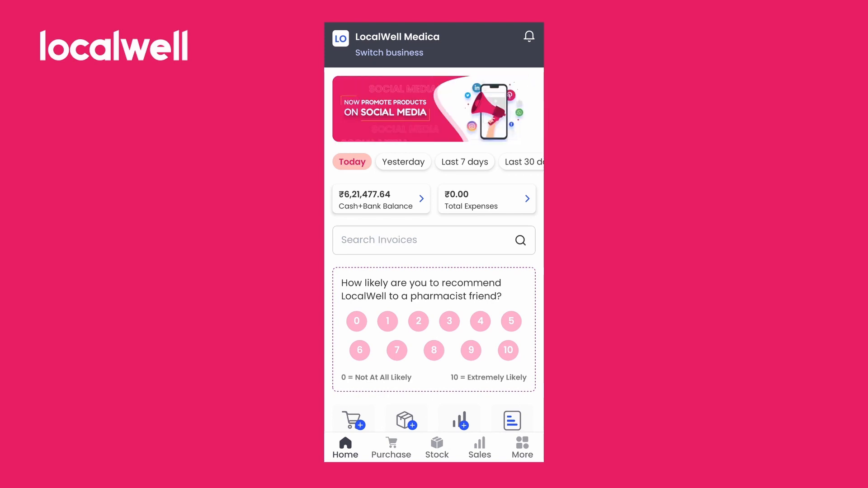
# Step: Switch to the LocalWell mobile app, search the stock for "dolo" and open the details of Dolo 650 Tab
pyautogui.click(437, 448)
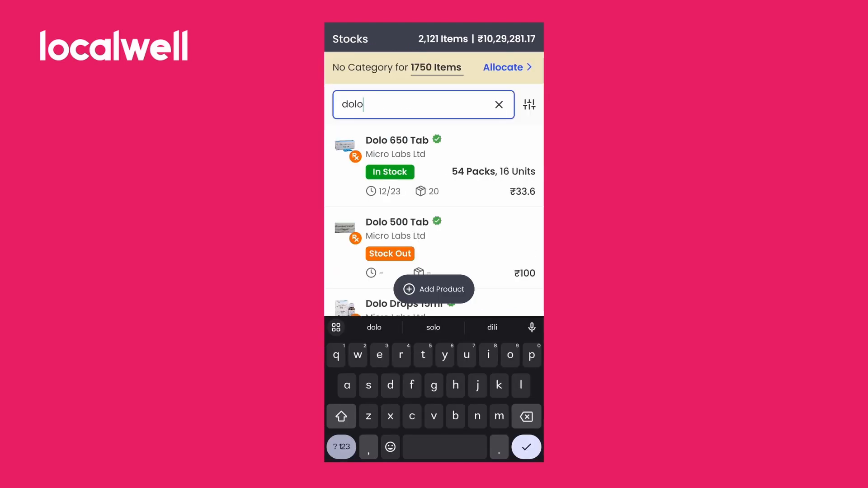
pyautogui.click(397, 140)
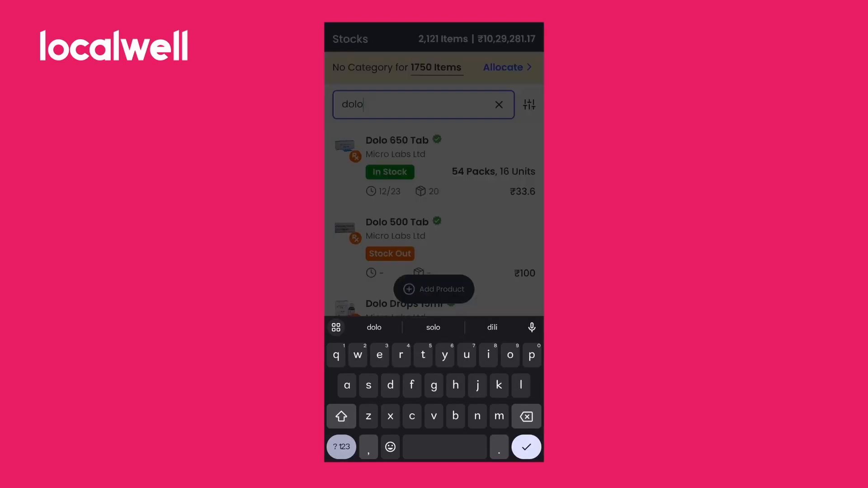
pyautogui.click(487, 439)
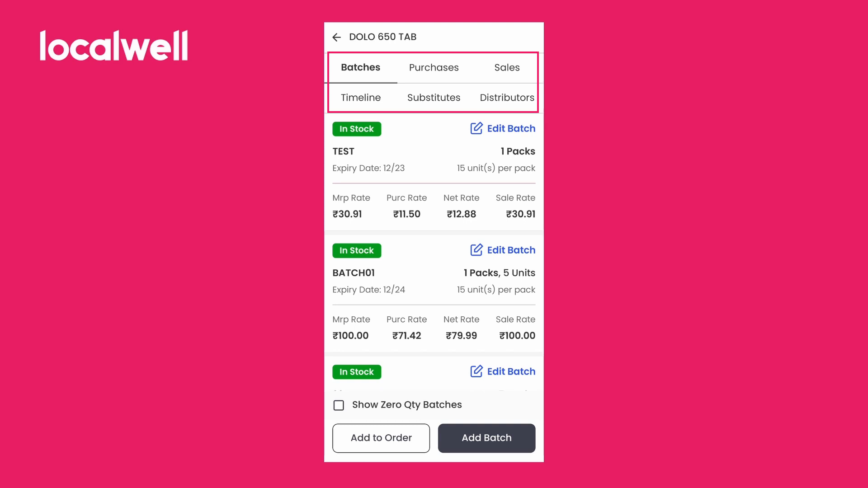
# Step: Review Dolo 650 Tab's purchases, sales, timeline, substitutes and distributors in the mobile app
pyautogui.click(434, 68)
pyautogui.click(507, 68)
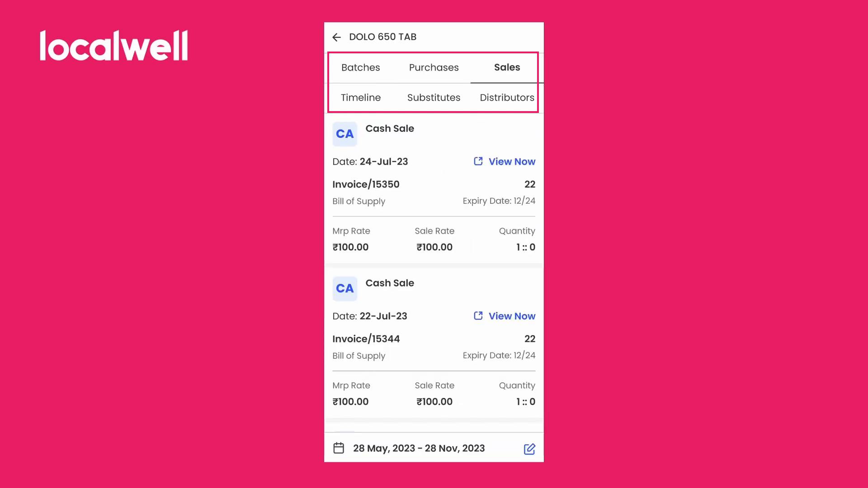
pyautogui.click(361, 98)
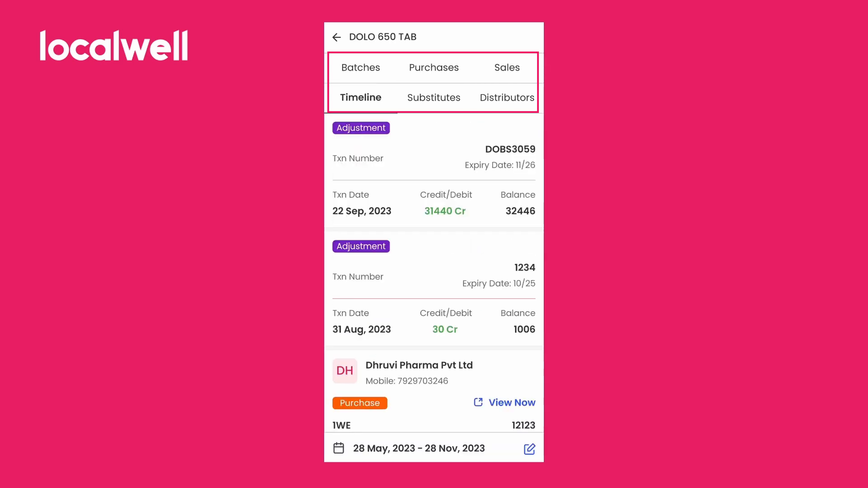
pyautogui.click(434, 98)
pyautogui.click(507, 98)
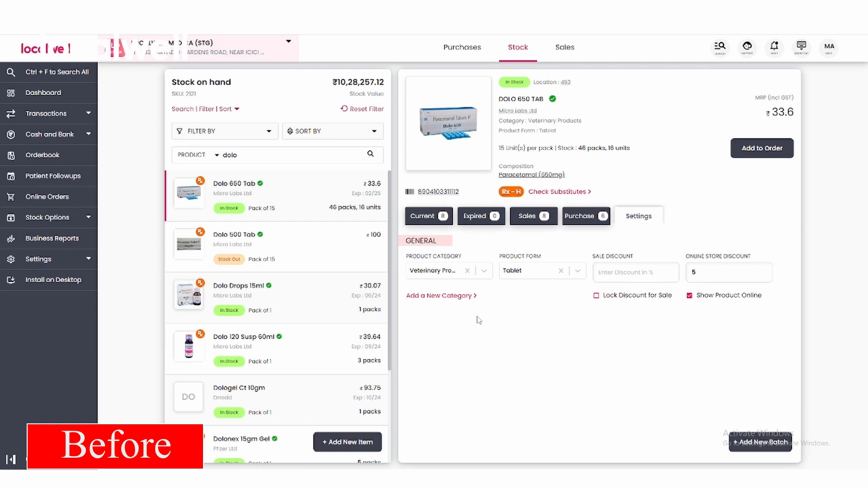
pyautogui.click(486, 271)
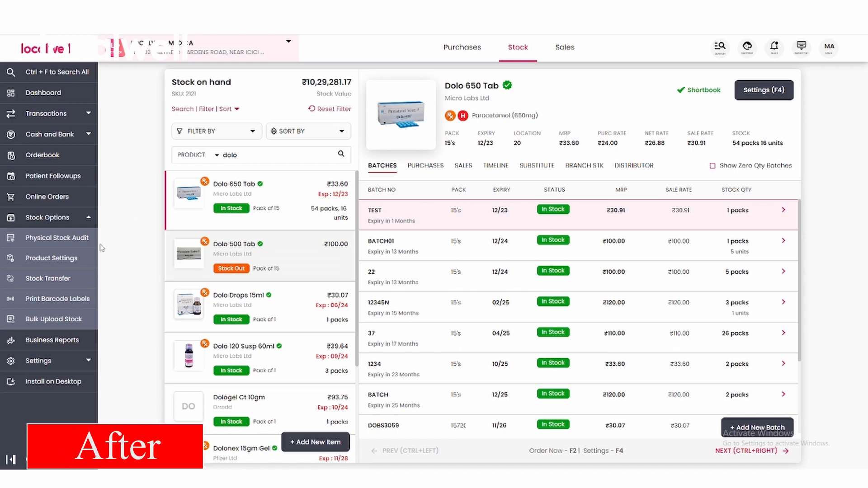
# Step: Switch to the LocalWell web app and open the Product Settings page for stock products
pyautogui.click(68, 219)
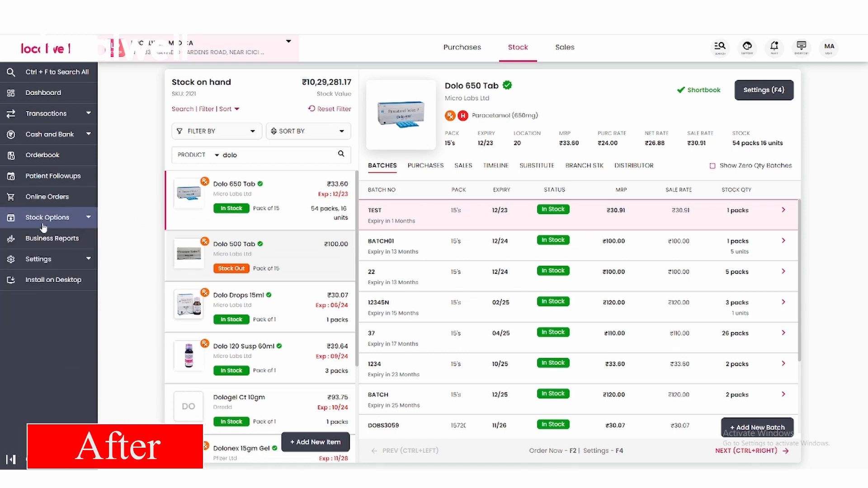
pyautogui.click(59, 219)
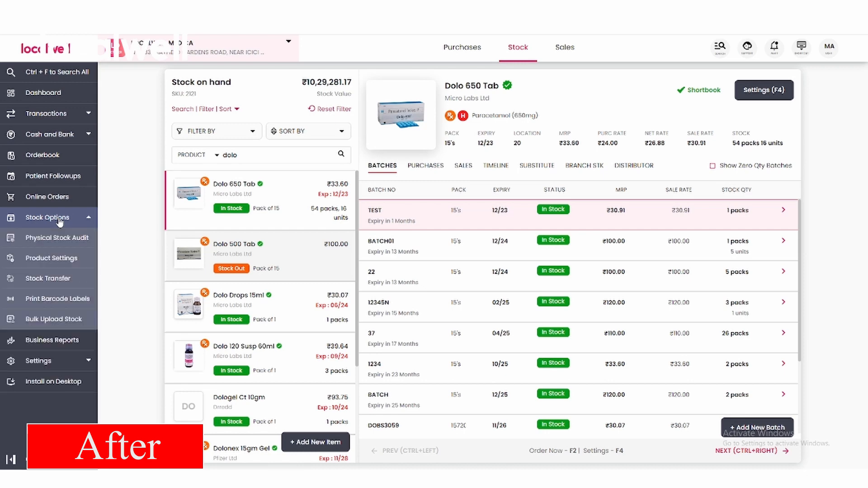
pyautogui.click(45, 260)
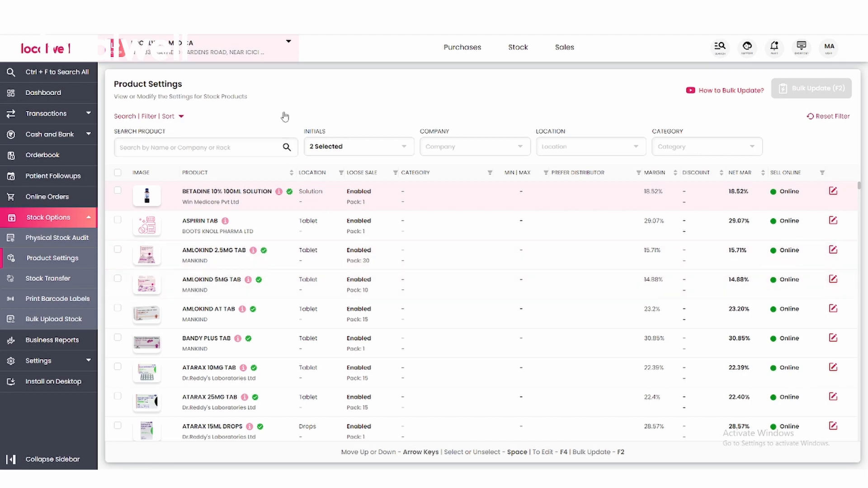
# Step: Bulk update all listed products with form Capsule, location 34, category Personal Care & Wellness, minimum sale discount 0% and maximum 10%
pyautogui.click(117, 172)
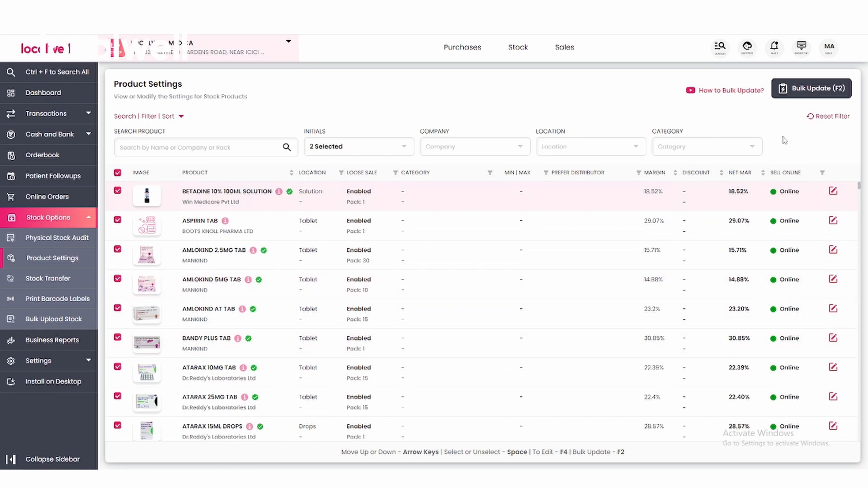
pyautogui.press('F2')
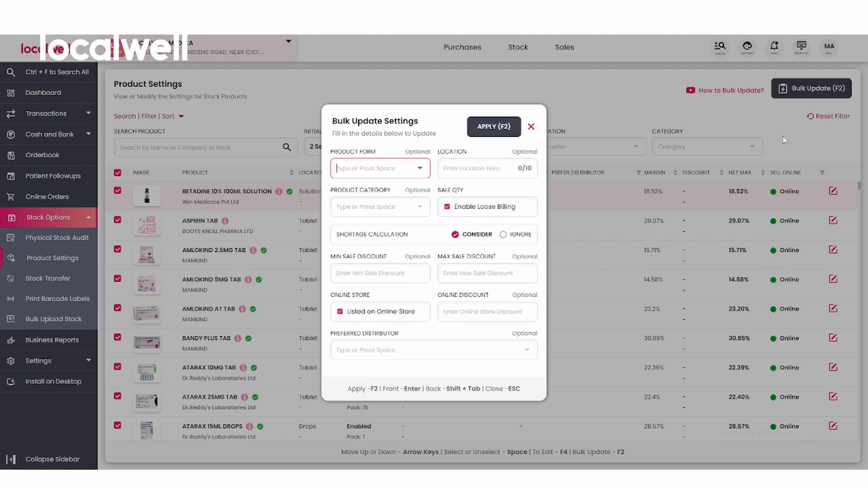
pyautogui.click(419, 169)
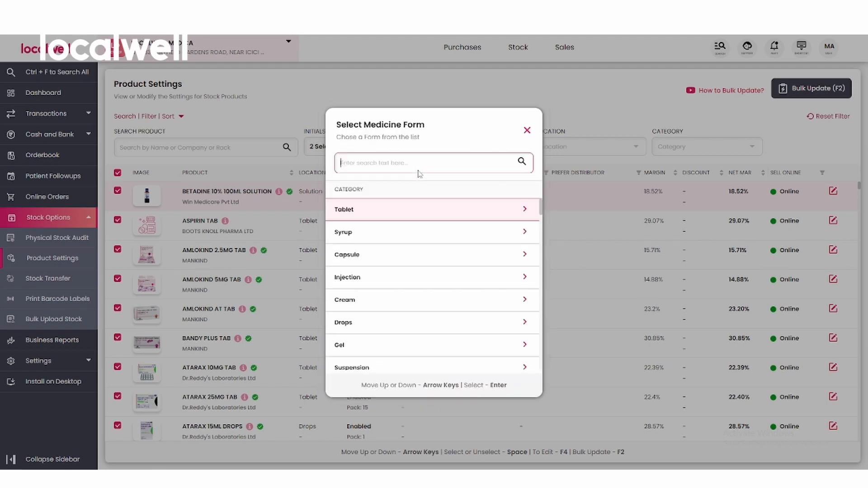
pyautogui.click(436, 251)
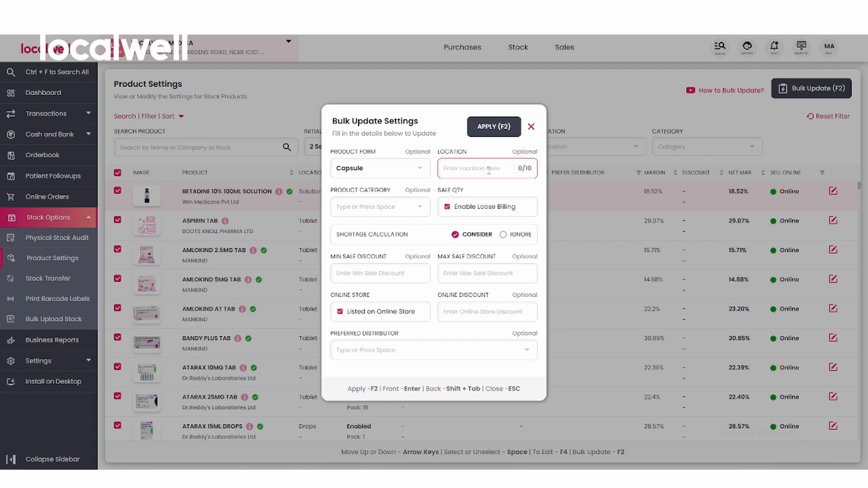
pyautogui.write('34')
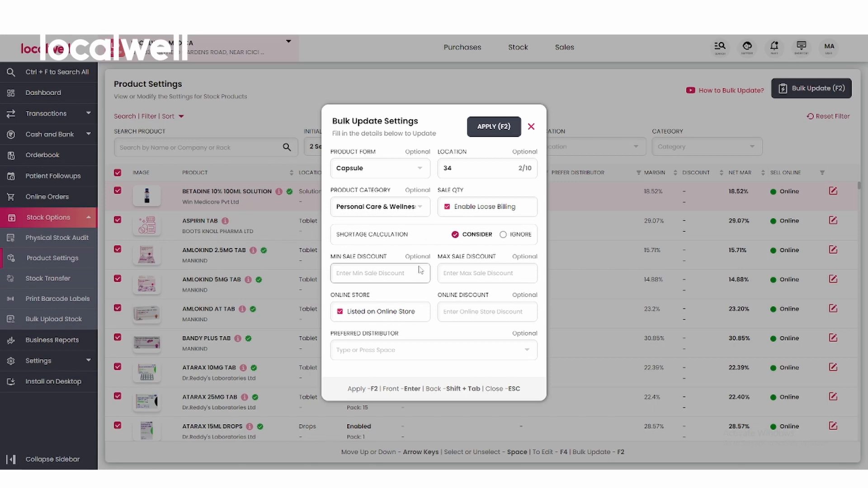
pyautogui.click(376, 274)
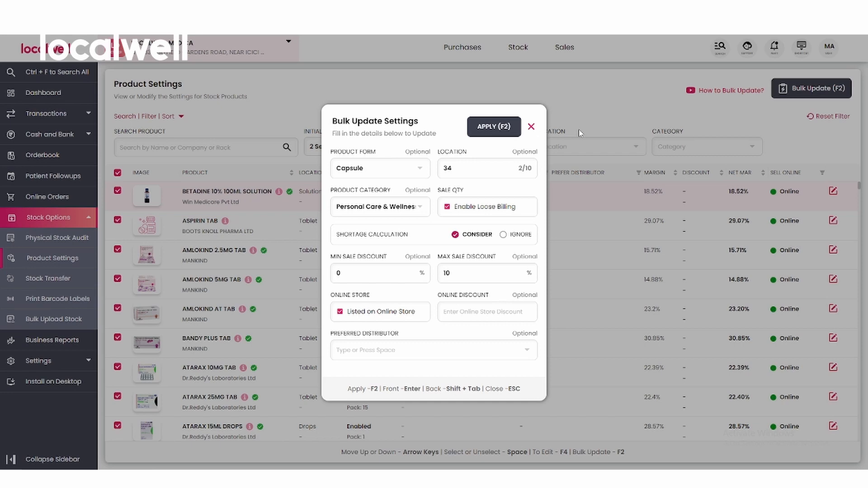
pyautogui.press('F2')
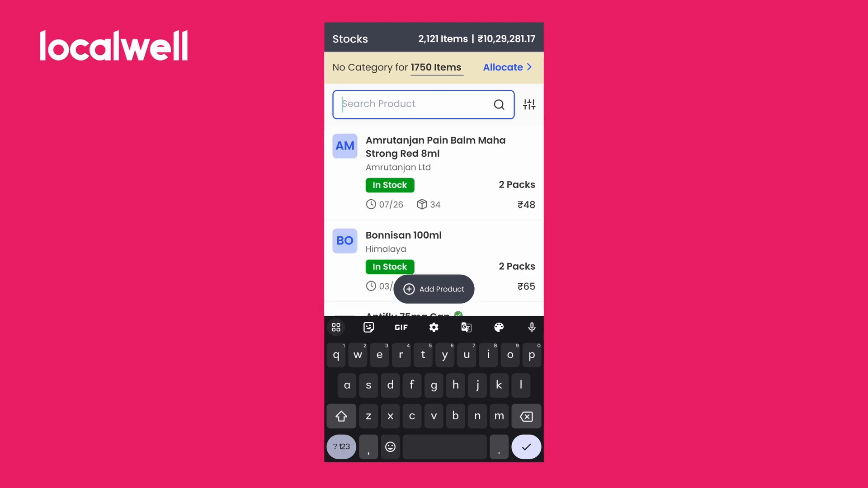
# Step: Switch to the LocalWell mobile app, find Dolo 650 Tab in stock and inspect the Stock Location field in its settings
pyautogui.write('d')
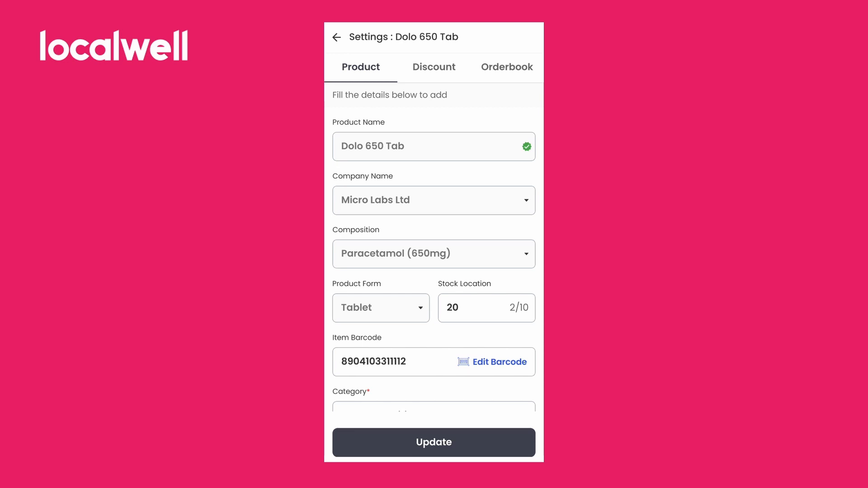
pyautogui.click(486, 308)
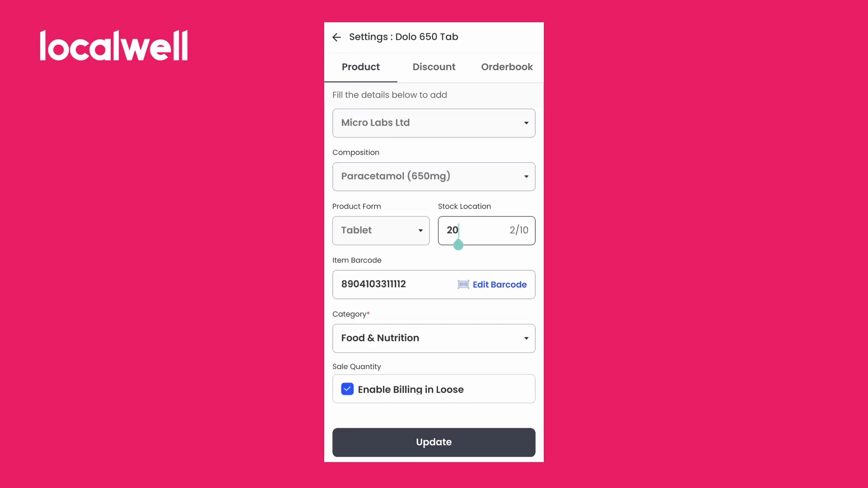
pyautogui.press('Escape')
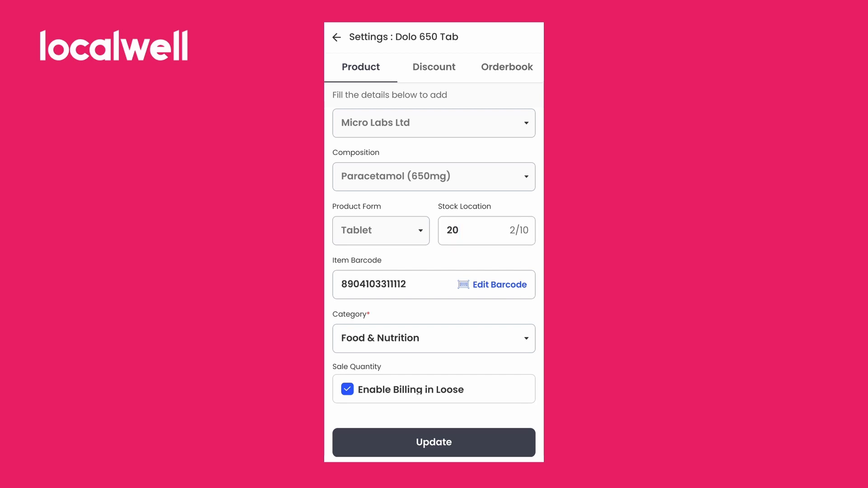
# Step: Examine the item barcode and category fields in Dolo 650 Tab's product settings
pyautogui.click(493, 284)
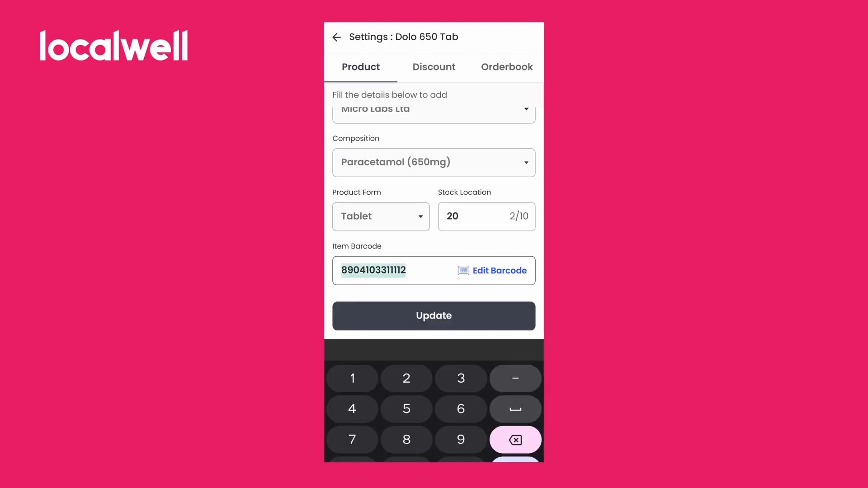
pyautogui.click(407, 271)
pyautogui.scroll(-3, 434, 217)
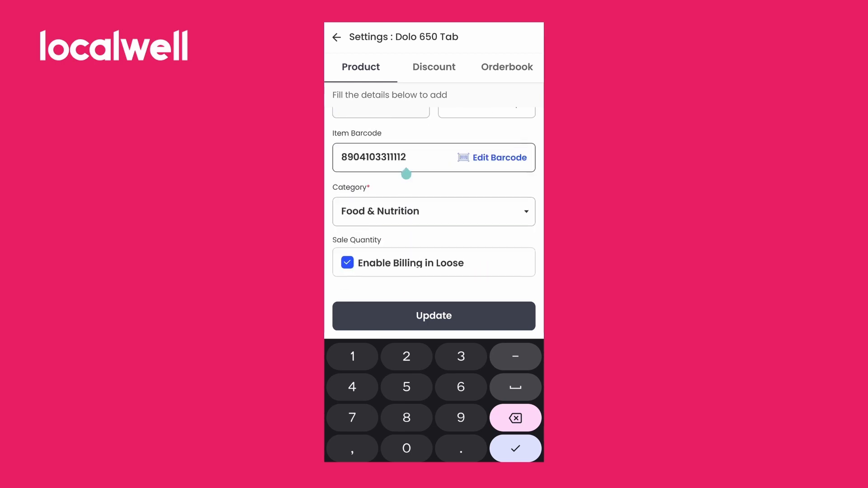
pyautogui.press('Escape')
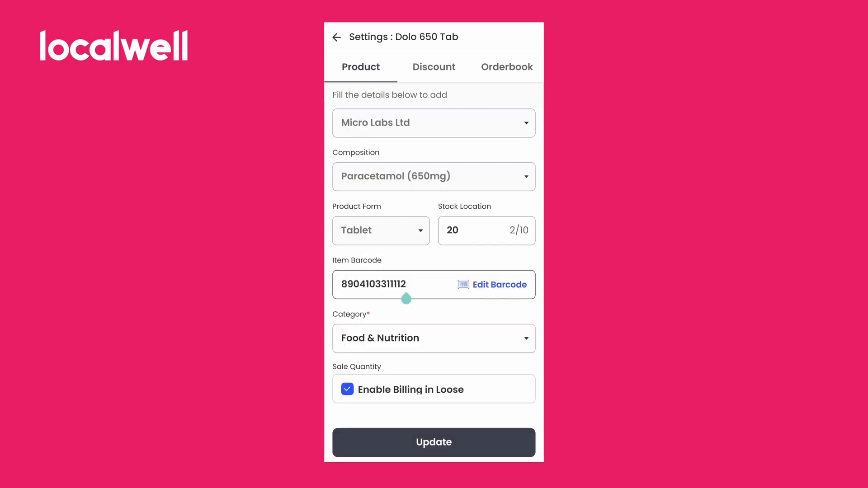
pyautogui.click(354, 338)
pyautogui.click(516, 127)
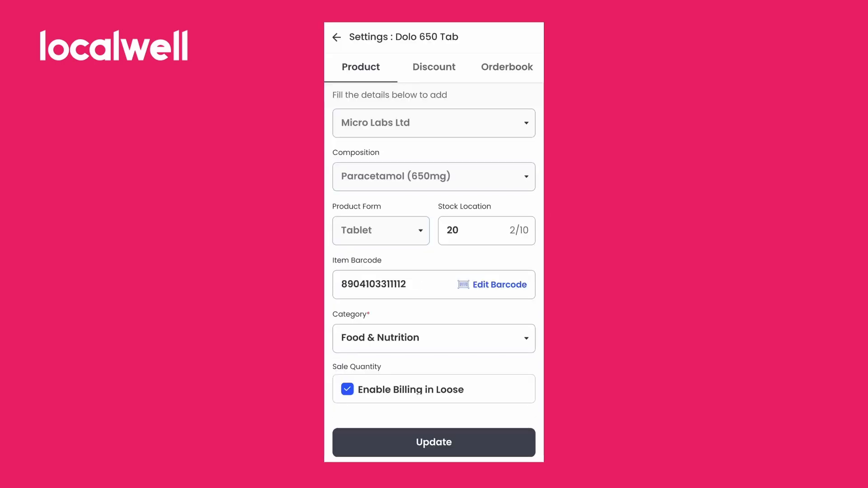